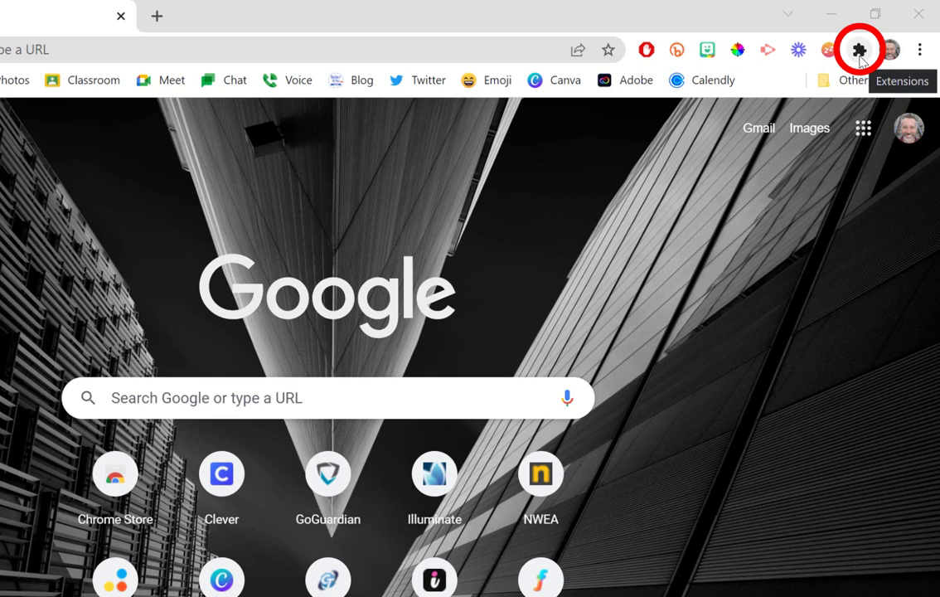
Review the Extensions menu: Screencastify and Snoozz are pinned; Grammarly, Mote, PrinterLogic and Session Buddy are not
{"action": "left_click", "coordinate": [860, 52]}
{"action": "left_click_drag", "start_coordinate": [860, 130], "coordinate": [852, 231]}
{"action": "left_click_drag", "start_coordinate": [862, 307], "coordinate": [862, 215]}
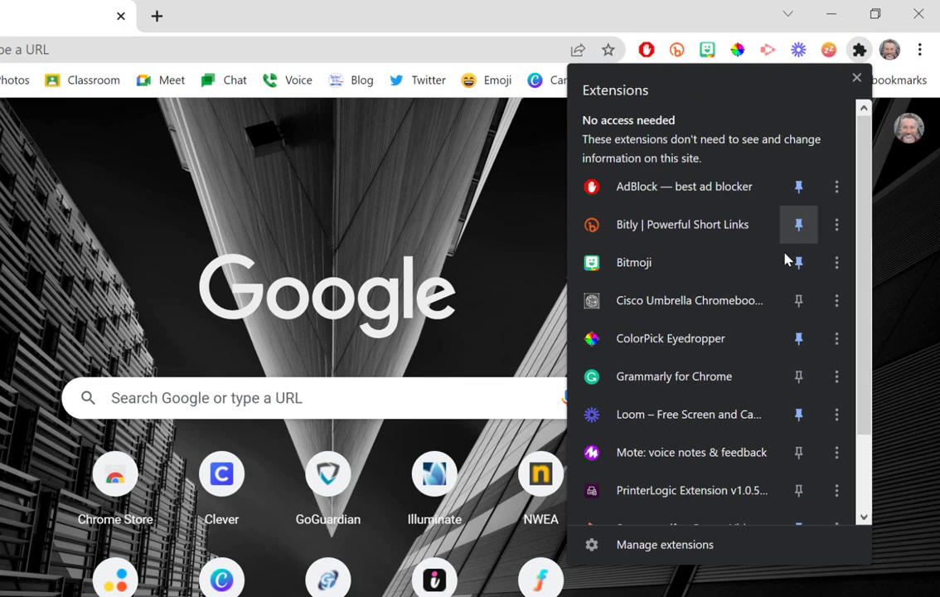
{"action": "scroll", "coordinate": [761, 383], "scroll_direction": "down", "scroll_amount": 2}
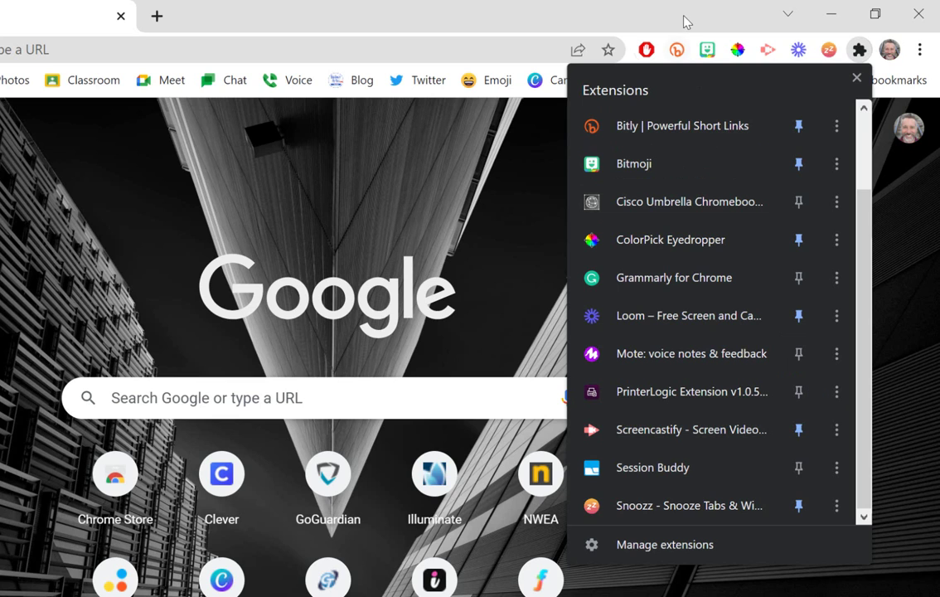
{"action": "left_click", "coordinate": [718, 106]}
{"action": "left_click", "coordinate": [859, 50]}
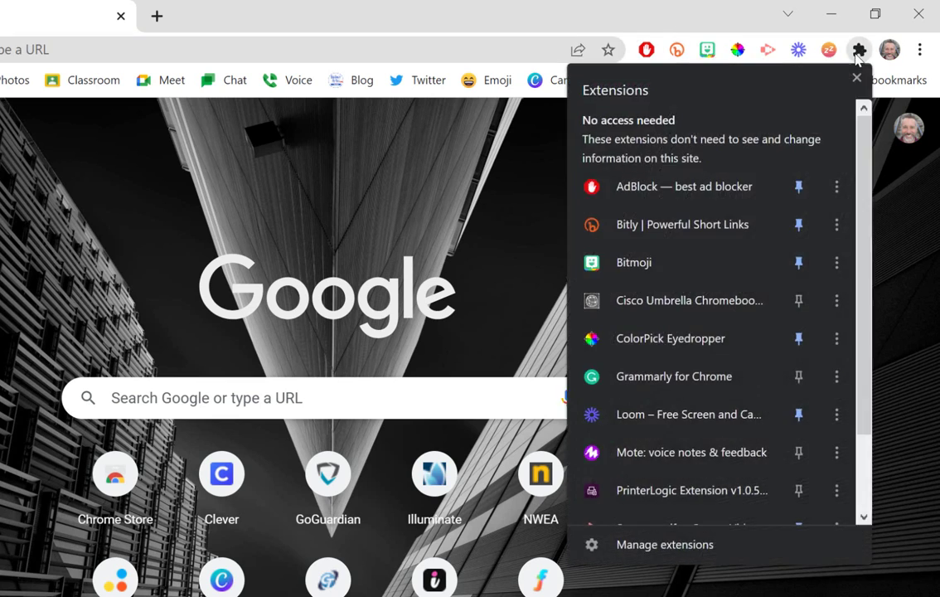
{"action": "left_click_drag", "start_coordinate": [862, 157], "coordinate": [848, 308]}
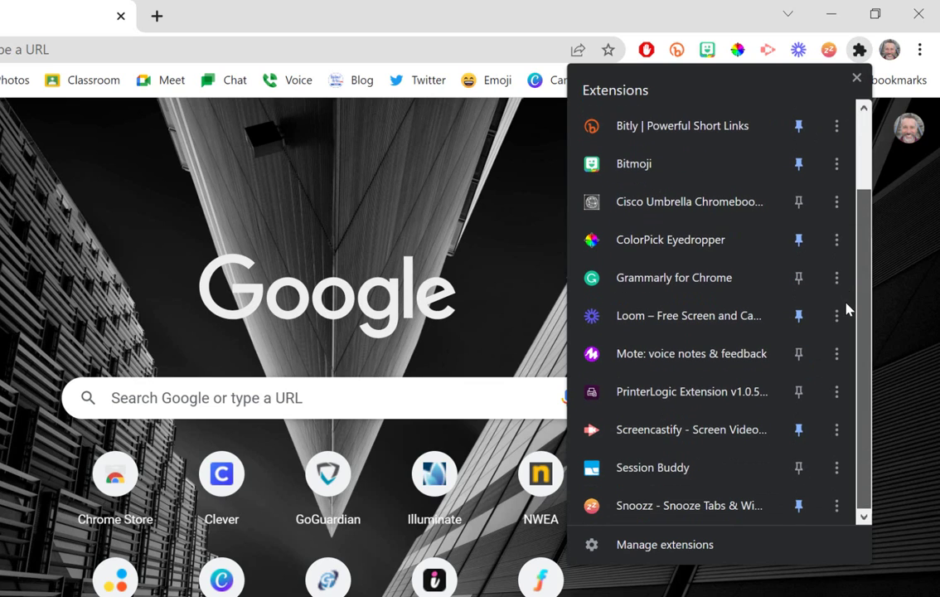
Pin Mote to the toolbar and drag its icon between ColorPick and Loom
{"action": "left_click", "coordinate": [799, 357]}
{"action": "scroll", "coordinate": [804, 294], "scroll_direction": "up", "scroll_amount": 1}
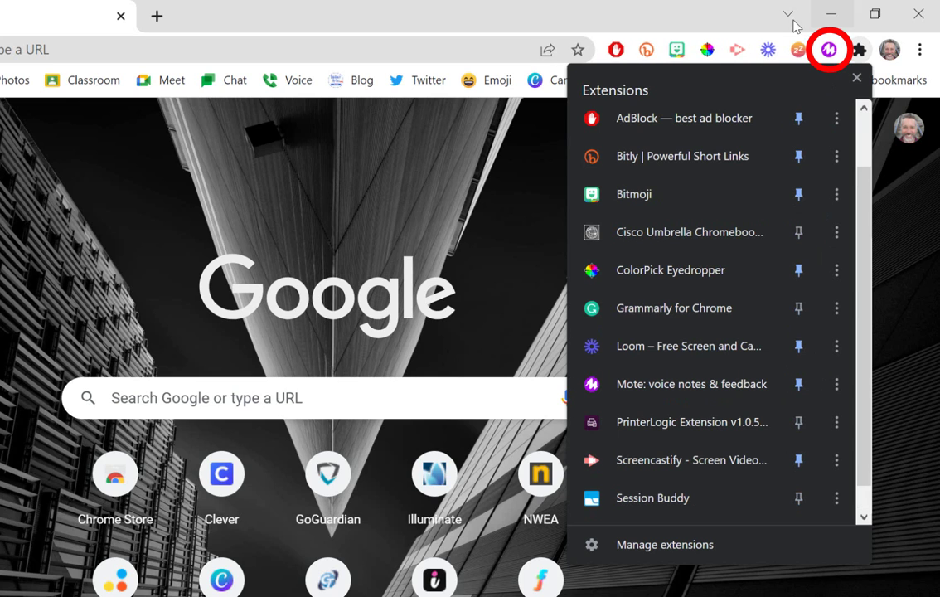
{"action": "key", "text": "Escape"}
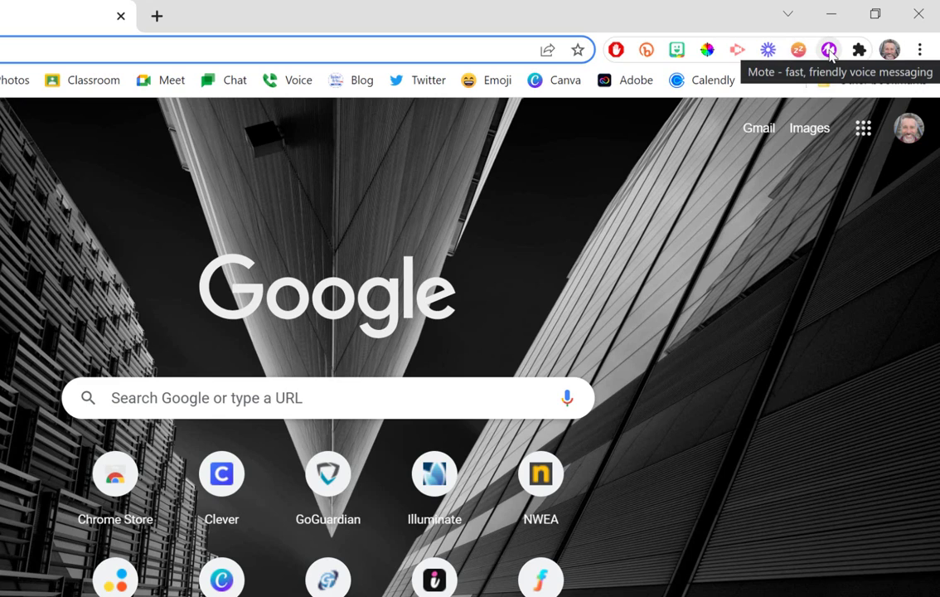
{"action": "left_click_drag", "start_coordinate": [829, 50], "coordinate": [739, 52]}
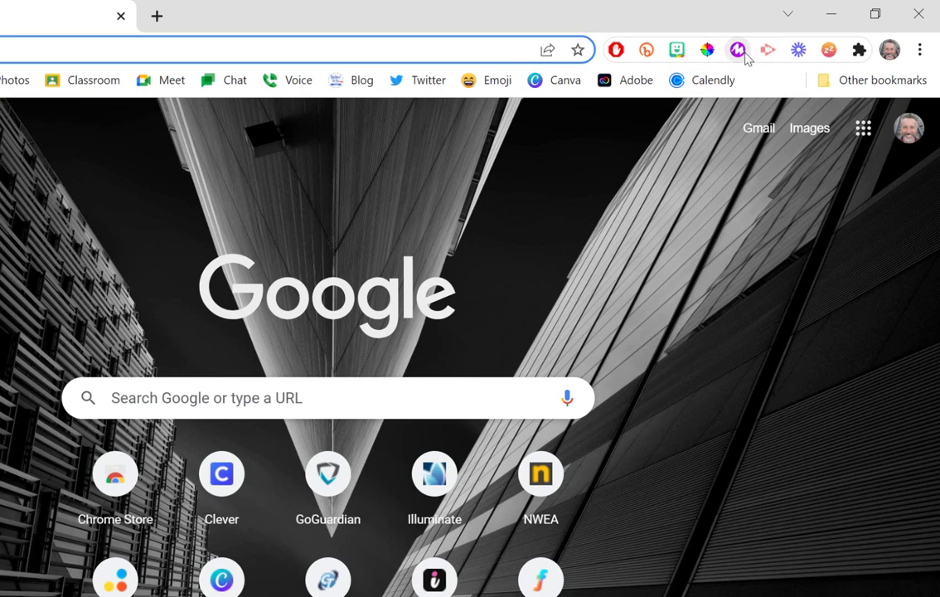
{"action": "left_click_drag", "start_coordinate": [676, 51], "coordinate": [654, 60]}
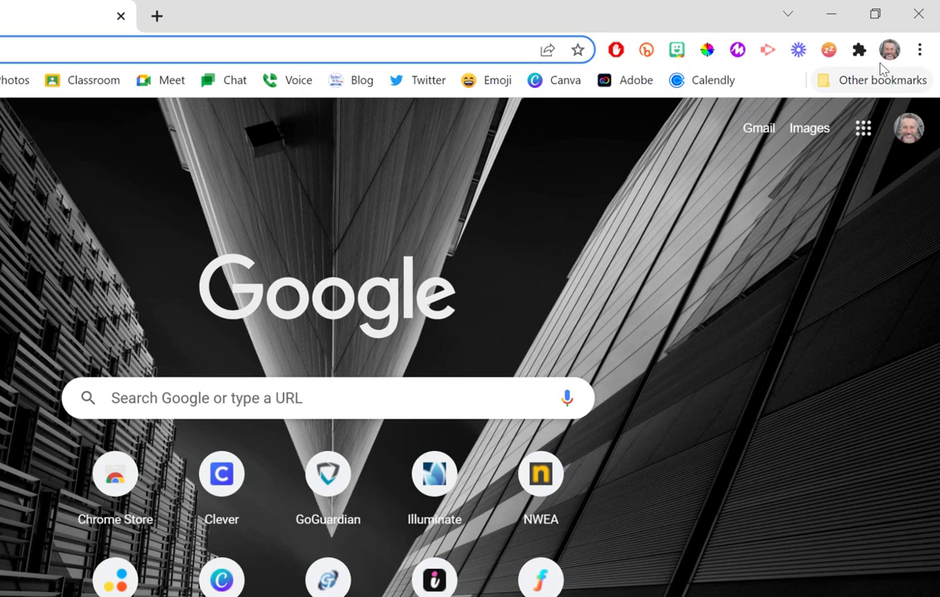
{"action": "left_click", "coordinate": [860, 50]}
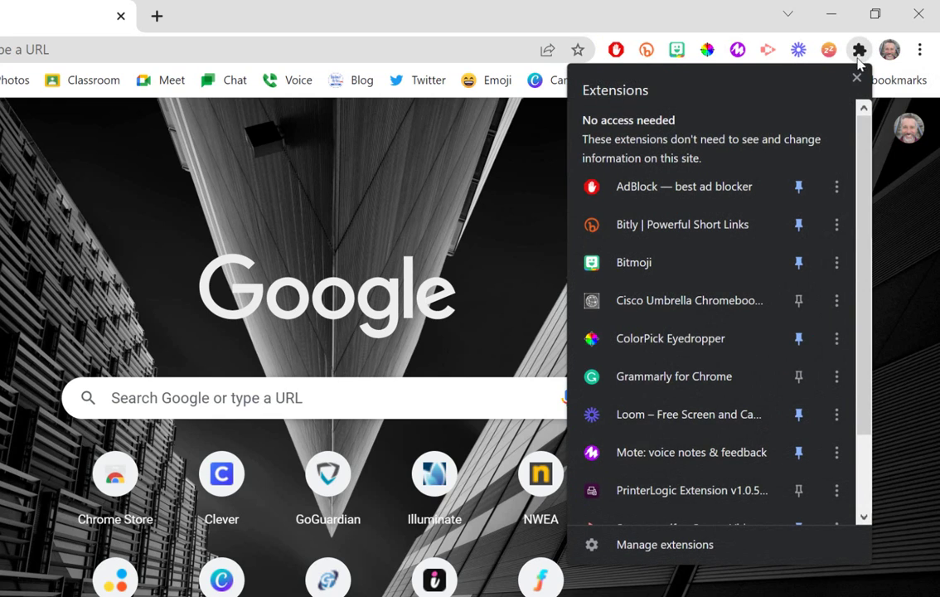
{"action": "left_click", "coordinate": [798, 378]}
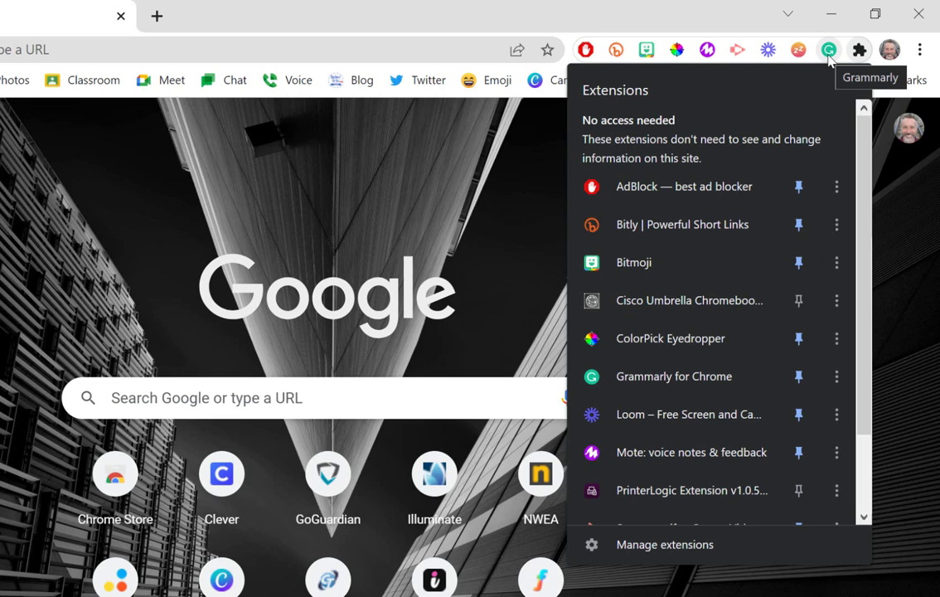
{"action": "left_click", "coordinate": [798, 377]}
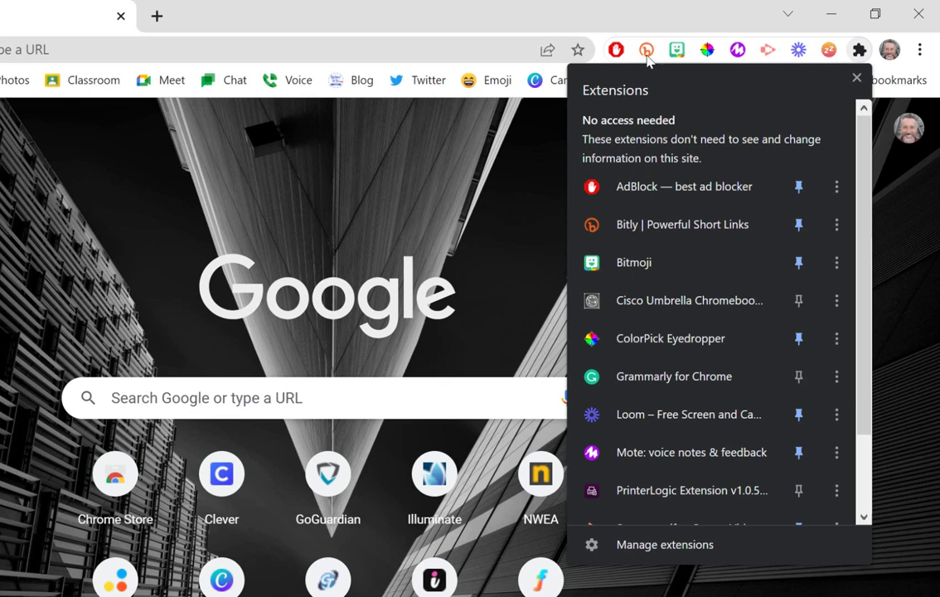
{"action": "left_click", "coordinate": [700, 25]}
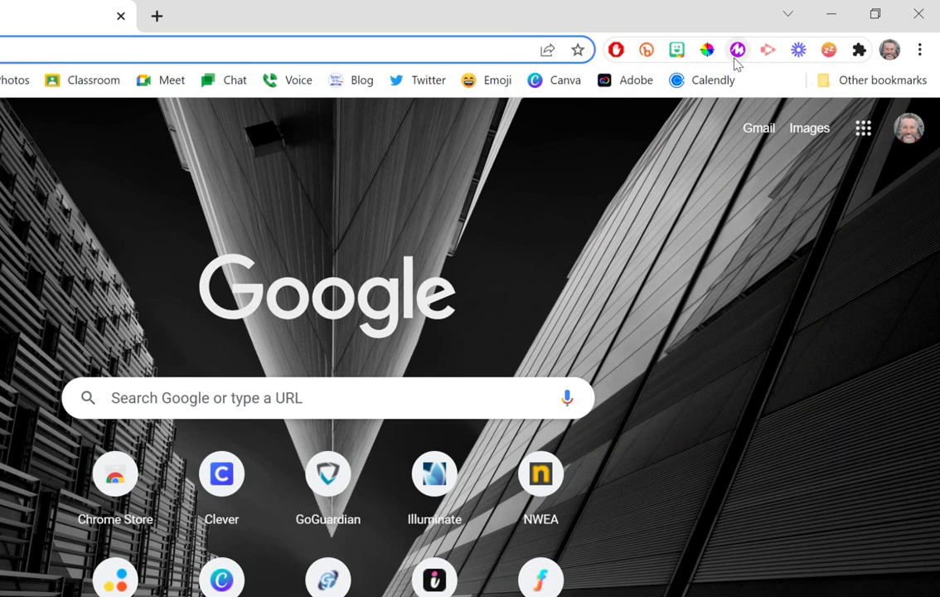
{"action": "left_click", "coordinate": [859, 49]}
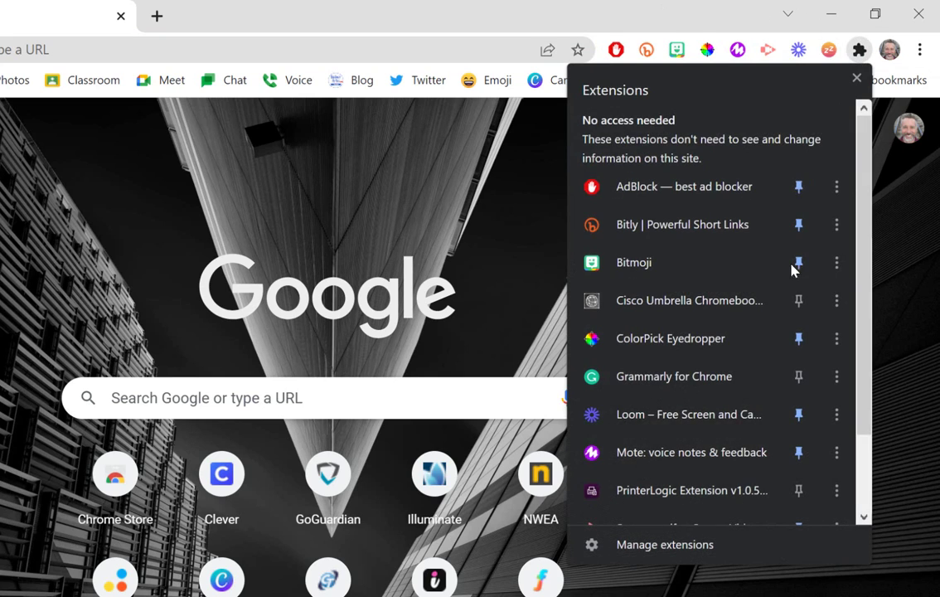
{"action": "scroll", "coordinate": [787, 287], "scroll_direction": "down", "scroll_amount": 3}
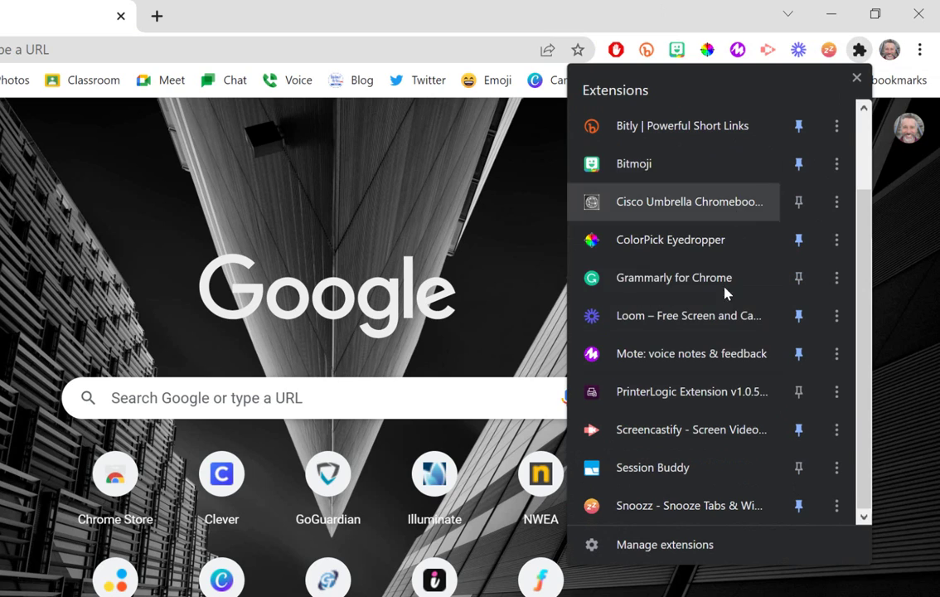
{"action": "scroll", "coordinate": [728, 312], "scroll_direction": "up", "scroll_amount": 1}
{"action": "scroll", "coordinate": [746, 324], "scroll_direction": "down", "scroll_amount": 1}
{"action": "scroll", "coordinate": [788, 88], "scroll_direction": "up", "scroll_amount": 1}
{"action": "left_click", "coordinate": [725, 29]}
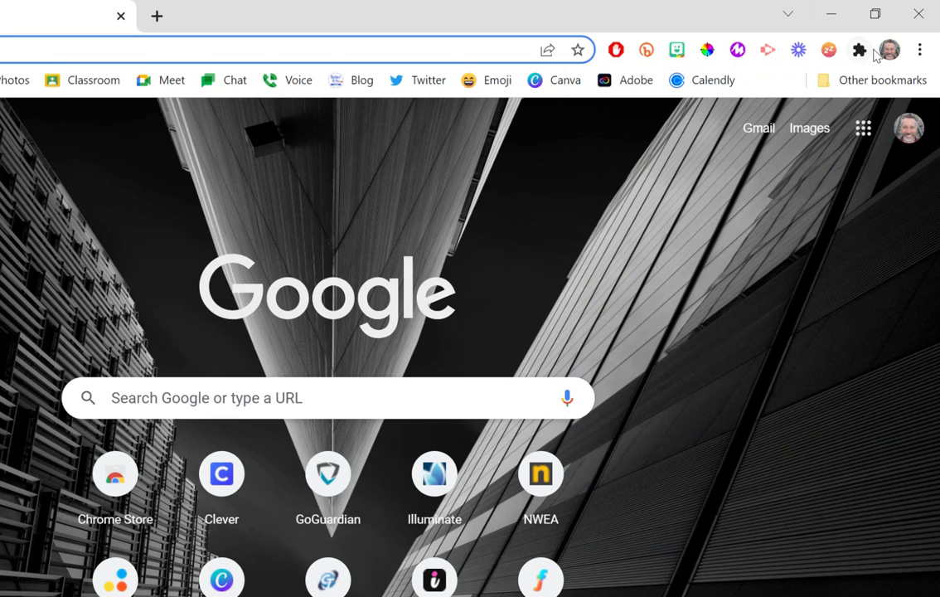
{"action": "left_click", "coordinate": [859, 51]}
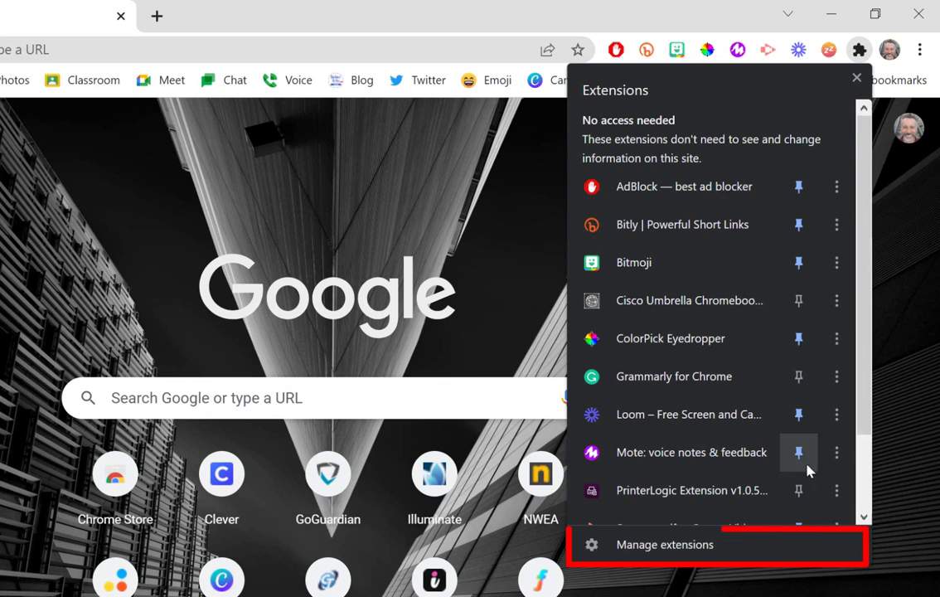
{"action": "scroll", "coordinate": [754, 510], "scroll_direction": "down", "scroll_amount": 1}
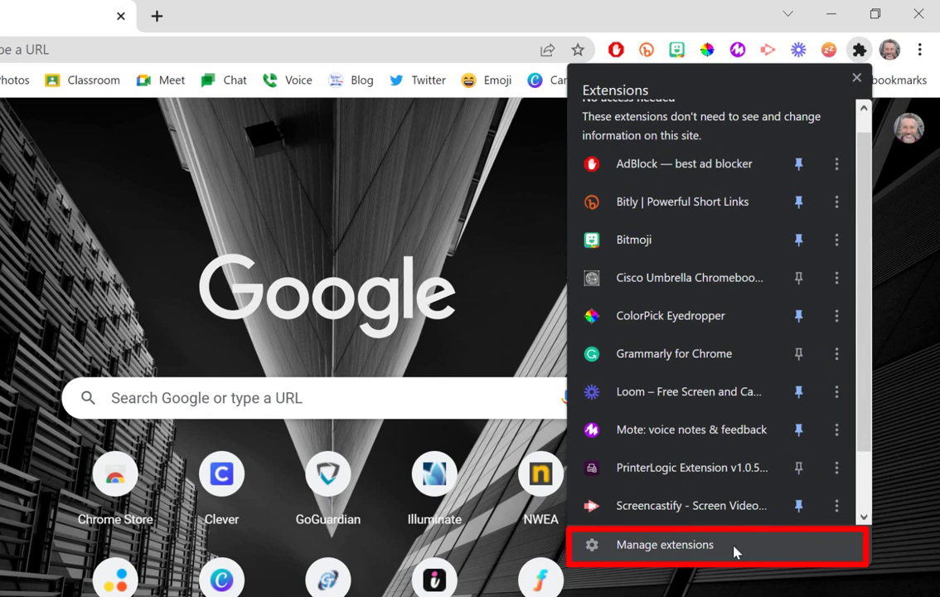
Open Manage extensions and scroll chrome://extensions to the Kami for Google Chrome™ card
{"action": "left_click", "coordinate": [660, 549]}
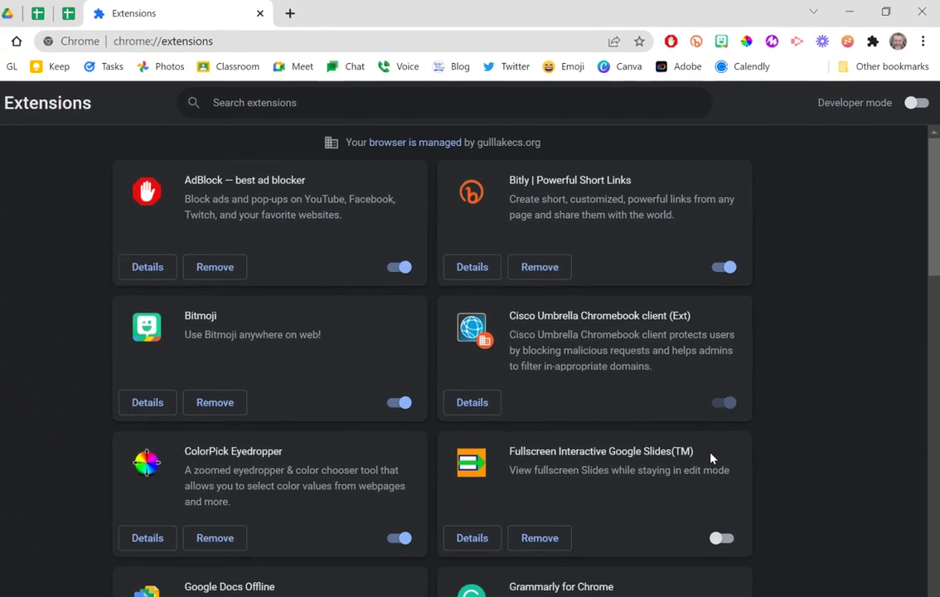
{"action": "scroll", "coordinate": [658, 261], "scroll_direction": "down", "scroll_amount": 3}
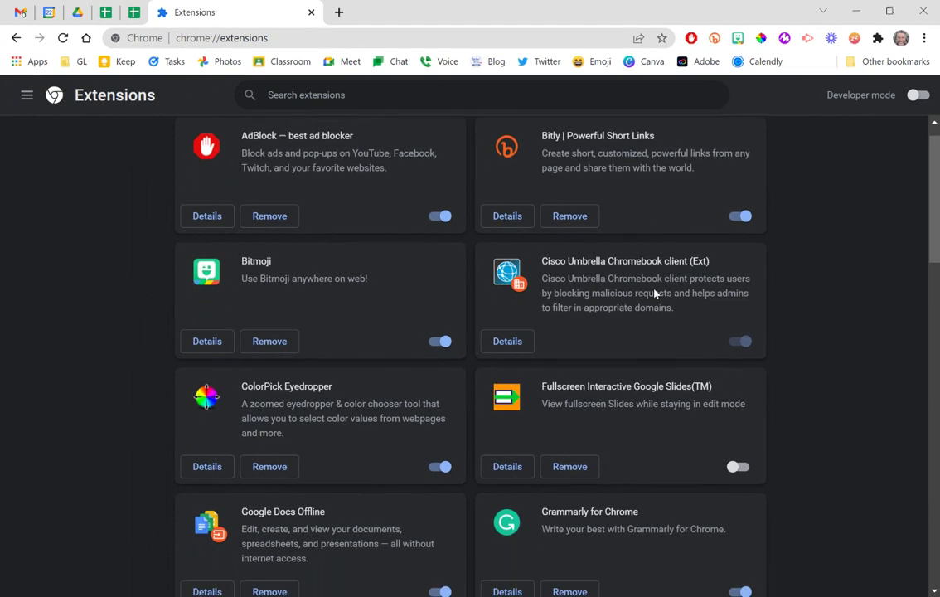
{"action": "scroll", "coordinate": [653, 344], "scroll_direction": "down", "scroll_amount": 6}
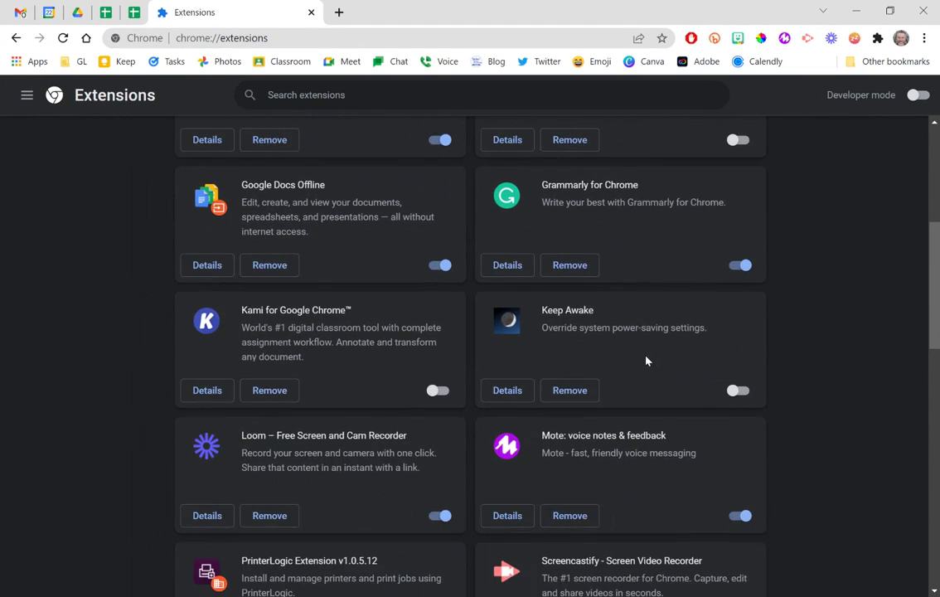
{"action": "scroll", "coordinate": [644, 367], "scroll_direction": "up", "scroll_amount": 3}
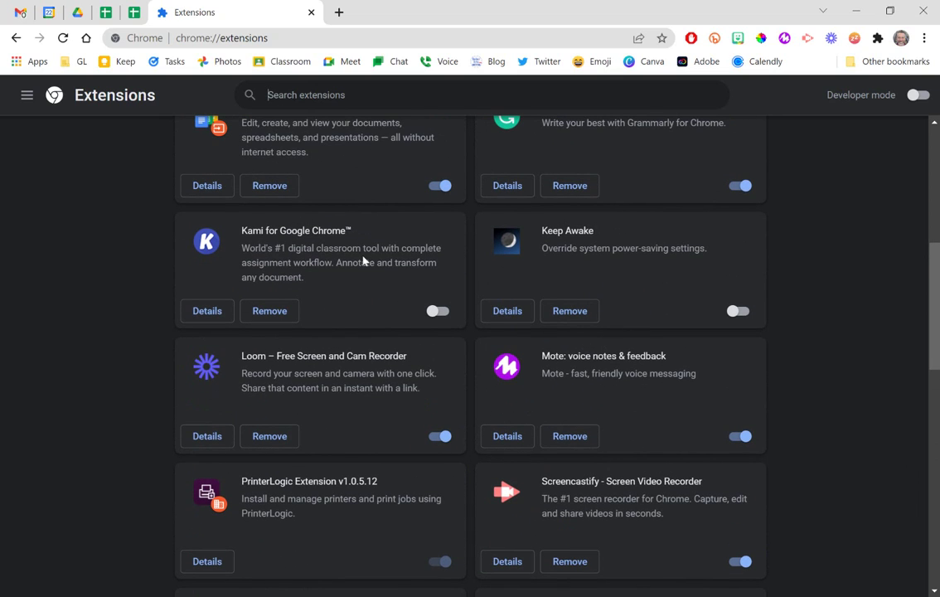
{"action": "mouse_move", "coordinate": [437, 280]}
{"action": "left_mouse_down"}
{"action": "mouse_move", "coordinate": [457, 334]}
{"action": "mouse_move", "coordinate": [415, 299]}
{"action": "mouse_move", "coordinate": [452, 330]}
{"action": "left_mouse_up"}
Switch Kami for Google Chrome™ on and pin it from the Extensions menu
{"action": "left_click", "coordinate": [433, 312]}
{"action": "left_click", "coordinate": [878, 40]}
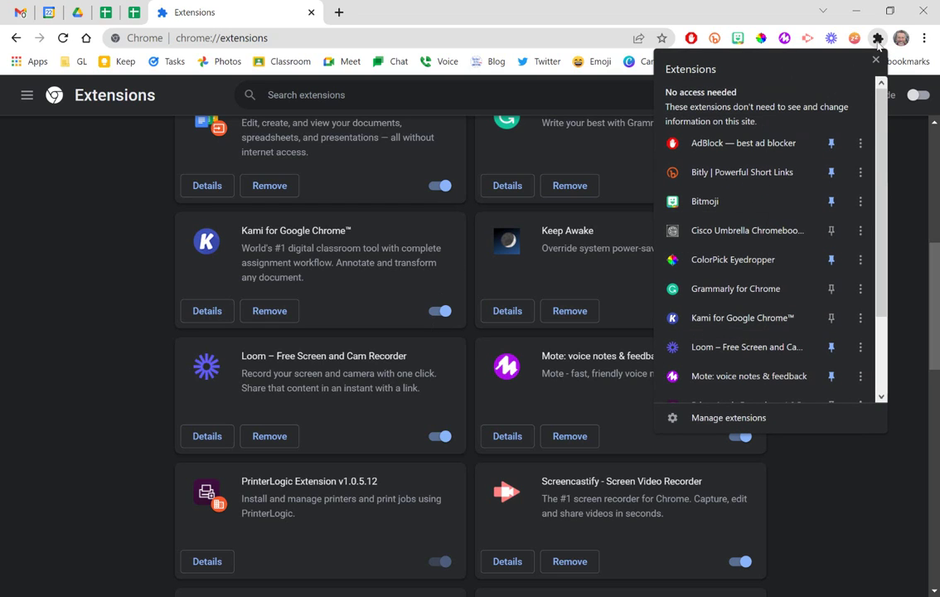
{"action": "scroll", "coordinate": [770, 207], "scroll_direction": "down", "scroll_amount": 2}
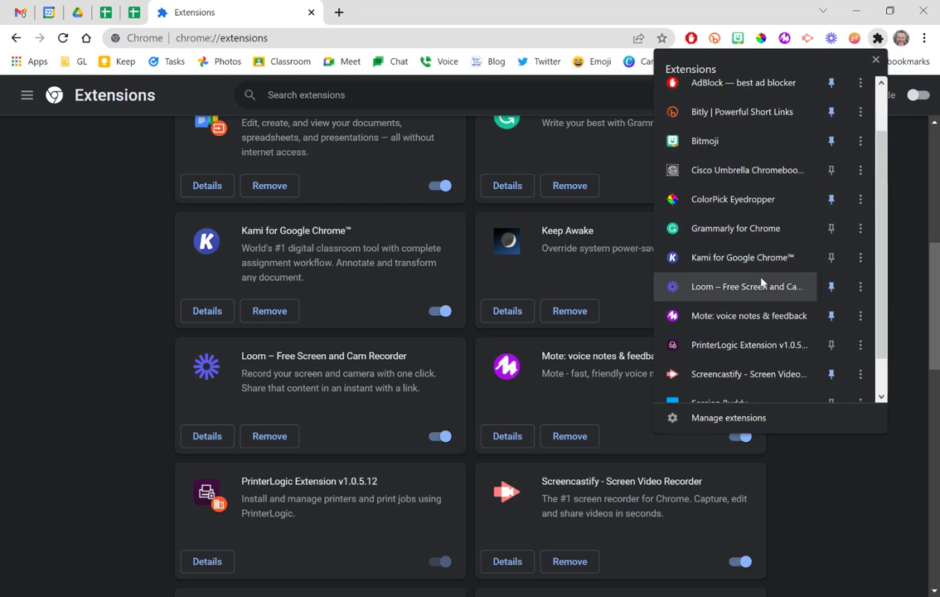
{"action": "left_click_drag", "start_coordinate": [661, 240], "coordinate": [860, 276]}
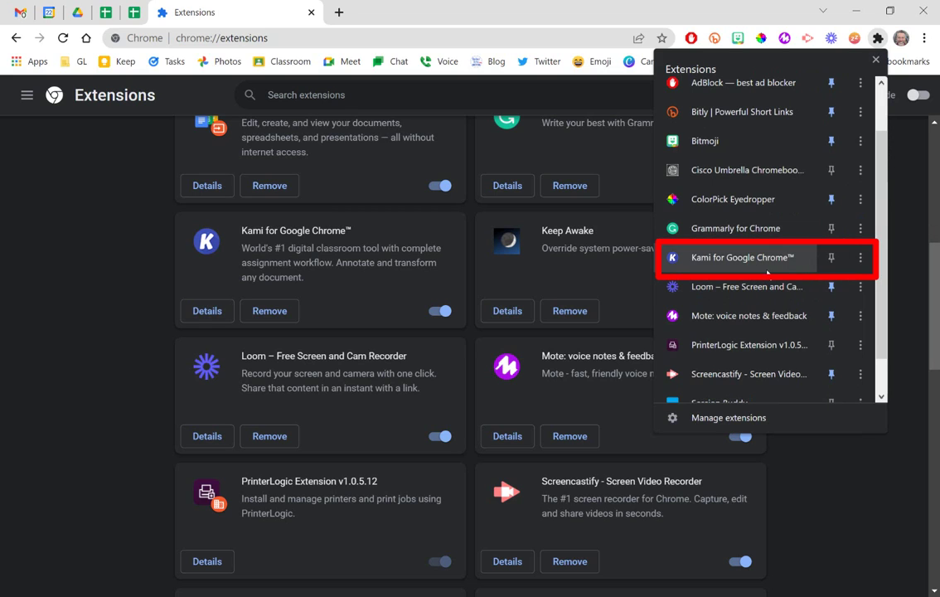
{"action": "left_click", "coordinate": [831, 258]}
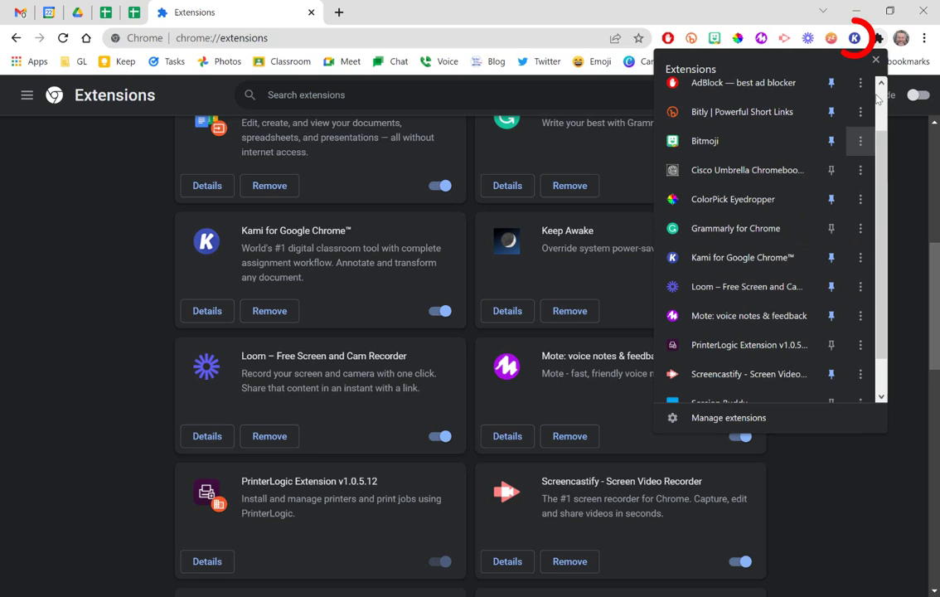
Place the Kami toolbar icon just after Mote, then switch Kami off again
{"action": "left_click", "coordinate": [794, 45]}
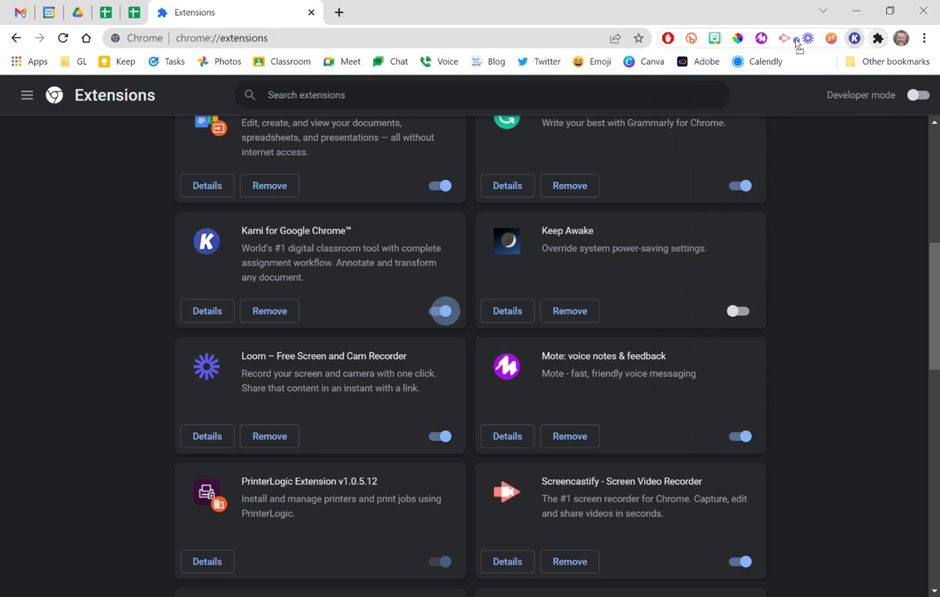
{"action": "left_click_drag", "start_coordinate": [793, 45], "coordinate": [784, 41]}
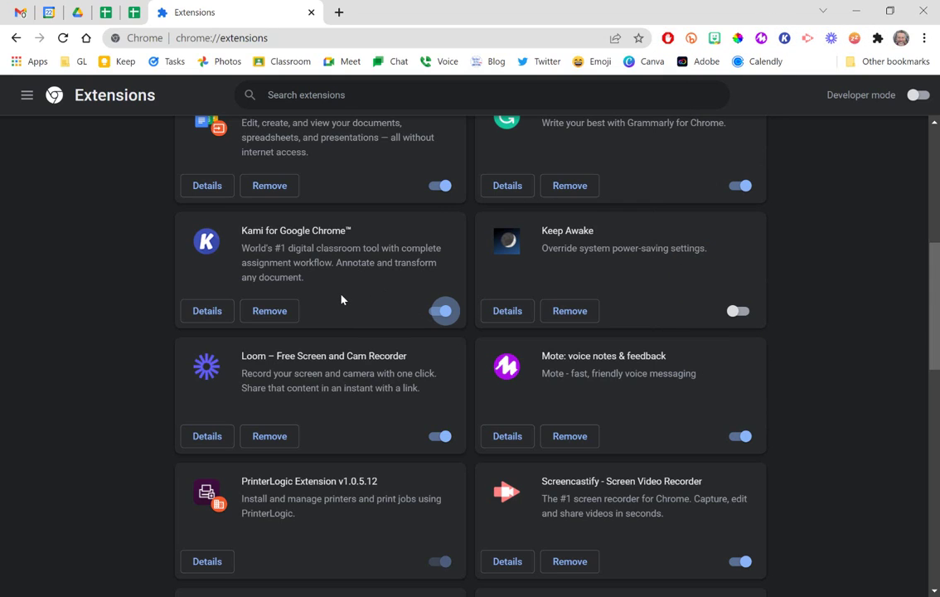
{"action": "left_click", "coordinate": [445, 312]}
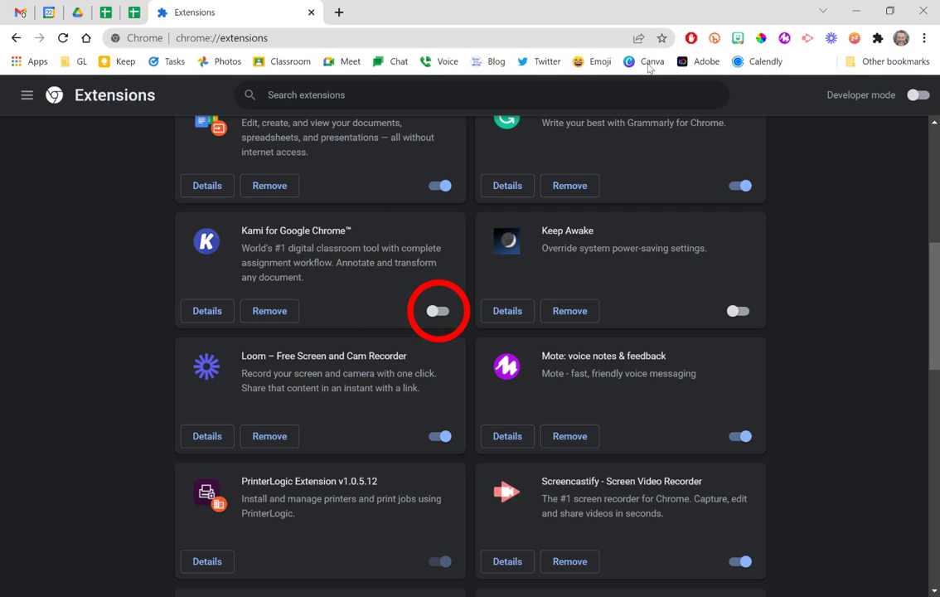